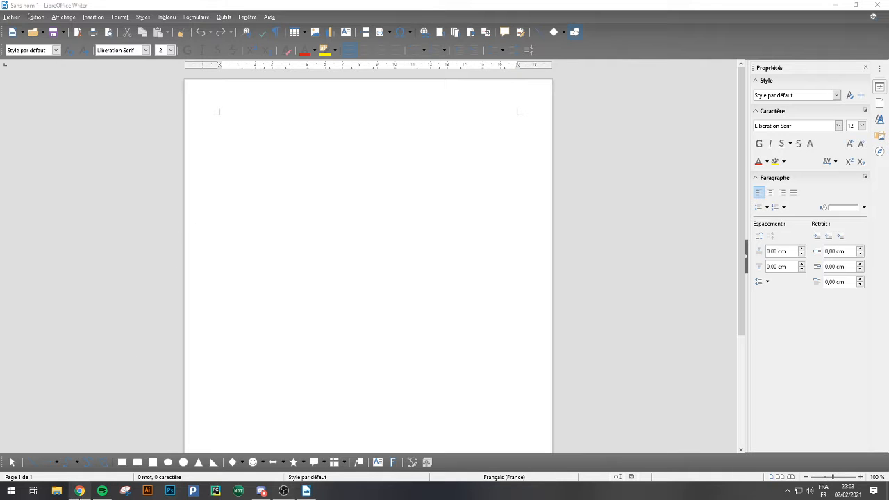
- Switch from the empty Sans nom 1 Writer document to the browser showing PopLab
{"action": "left_click", "coordinate": [80, 491]}
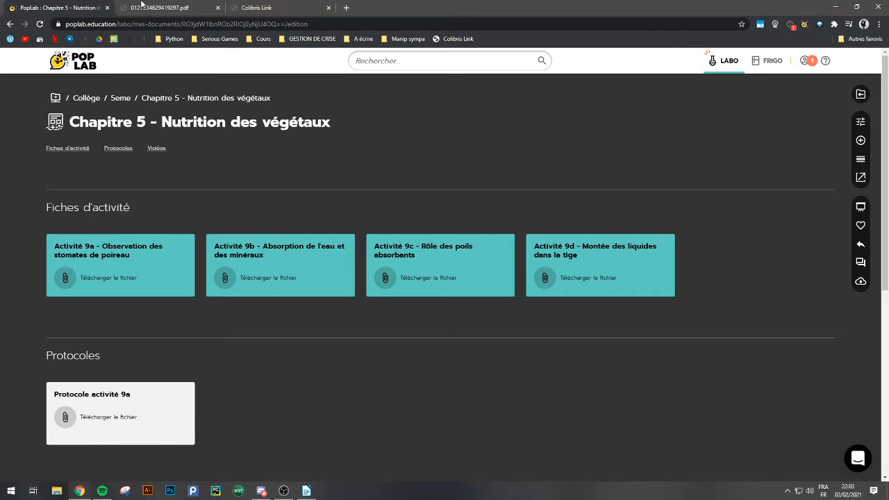
- Copy the PDF document's web address from its tab and go to the Colibris Link tab
{"action": "left_click", "coordinate": [141, 7]}
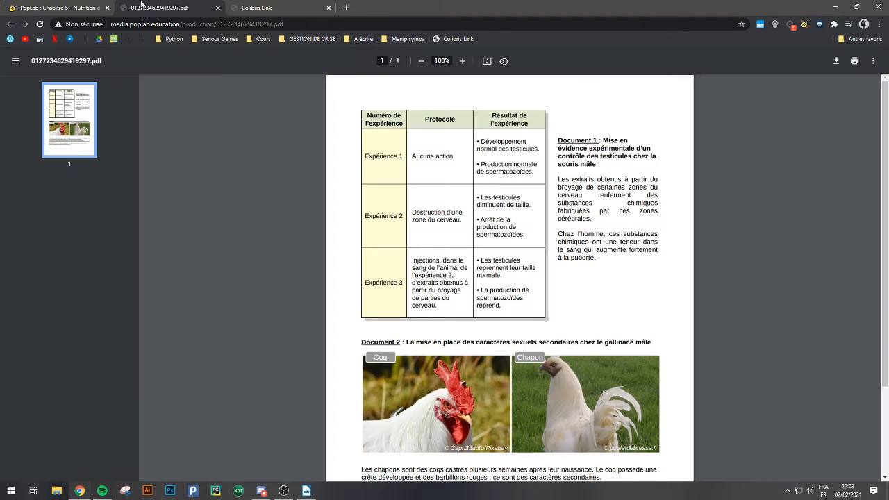
{"action": "left_click", "coordinate": [198, 27]}
{"action": "right_click", "coordinate": [198, 30]}
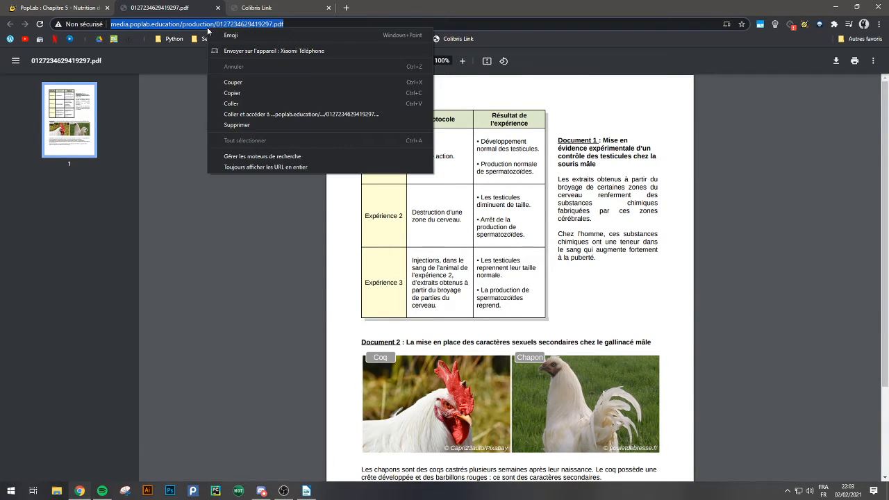
{"action": "left_click", "coordinate": [255, 95]}
{"action": "left_click", "coordinate": [263, 5]}
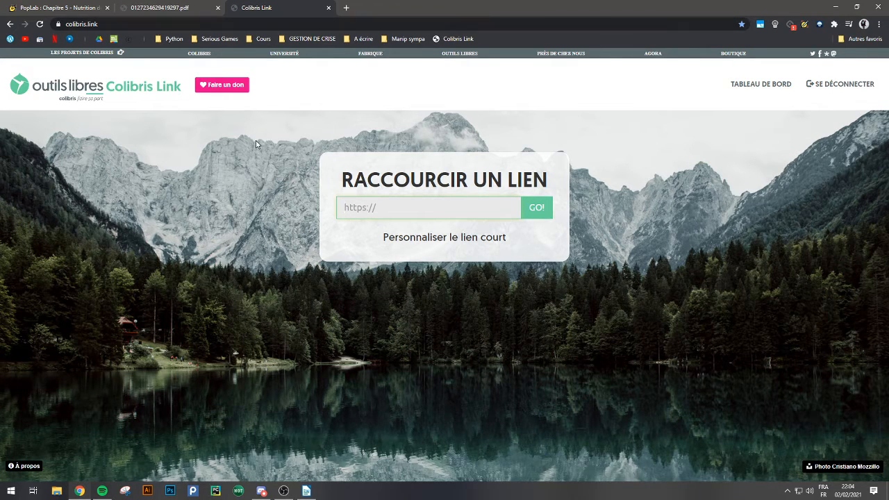
- Paste the PDF's address into the Colibris Link field for shortening
{"action": "left_click", "coordinate": [354, 210]}
{"action": "left_click", "coordinate": [380, 194]}
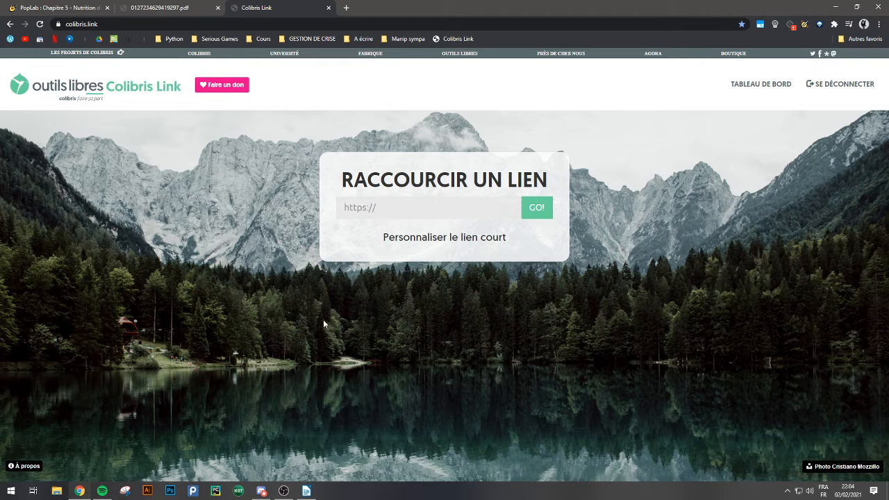
{"action": "left_click", "coordinate": [369, 209]}
{"action": "right_click", "coordinate": [367, 209]}
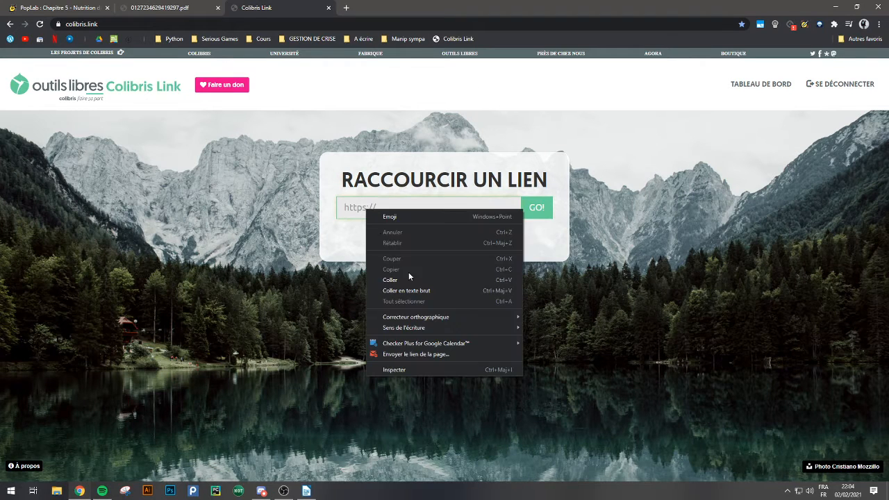
{"action": "left_click", "coordinate": [414, 279]}
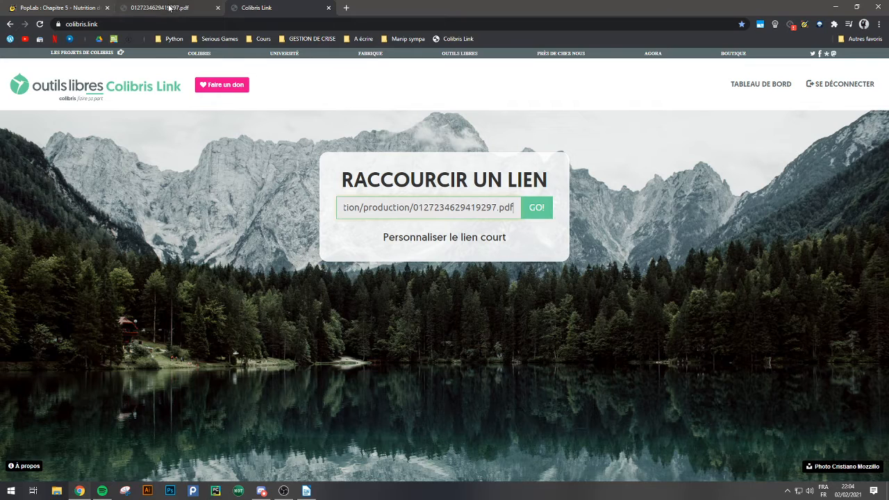
{"action": "left_click", "coordinate": [535, 209]}
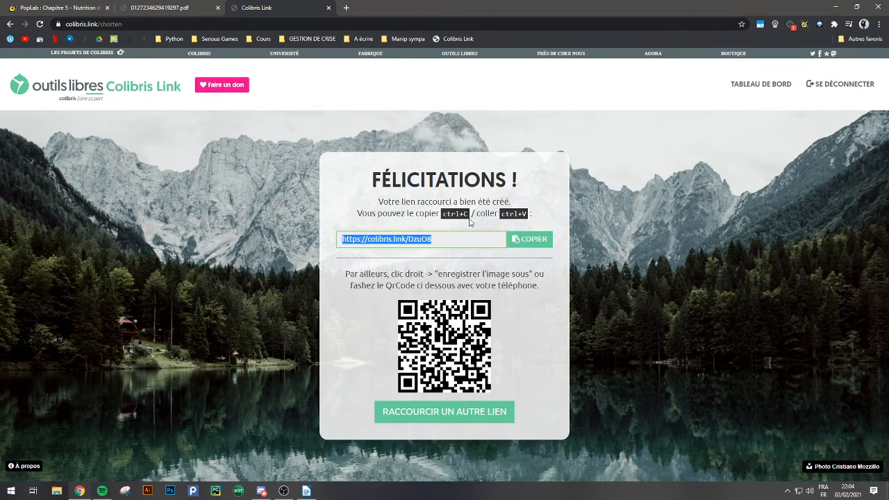
{"action": "right_click", "coordinate": [414, 240]}
{"action": "left_click", "coordinate": [446, 249]}
- Paste the short link into the Writer document as a clickable hyperlink
{"action": "left_click", "coordinate": [306, 491]}
{"action": "type", "text": "https://colibris.link/DzuO8"}
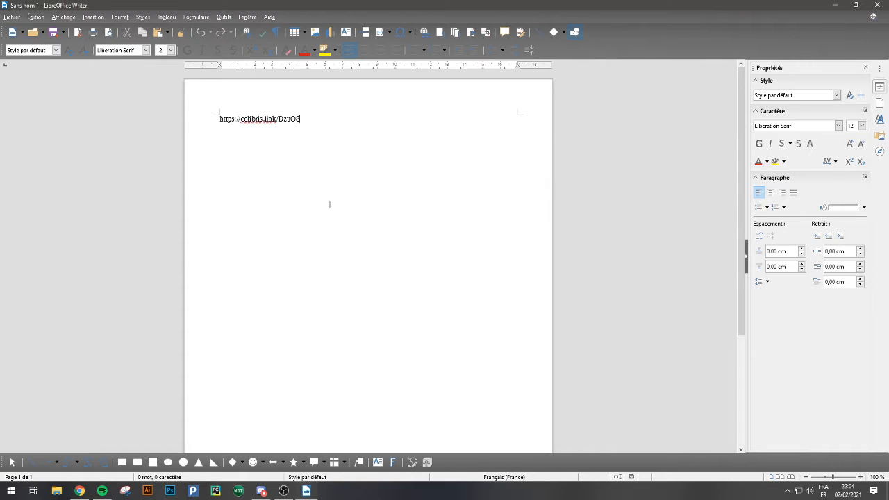
{"action": "key", "text": "Return"}
- Type 'Pour accéder à la ressource, cliquer ici :' before the short link
{"action": "left_click", "coordinate": [218, 119]}
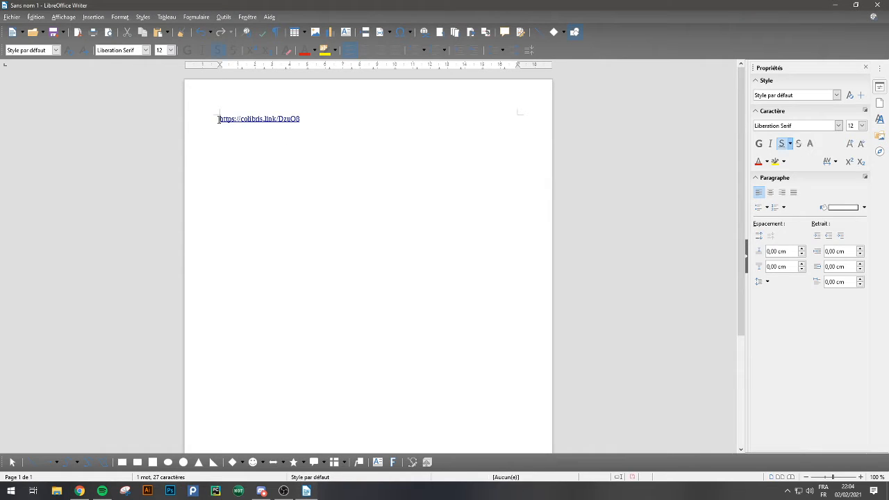
{"action": "key", "text": "Return"}
{"action": "key", "text": "BackSpace"}
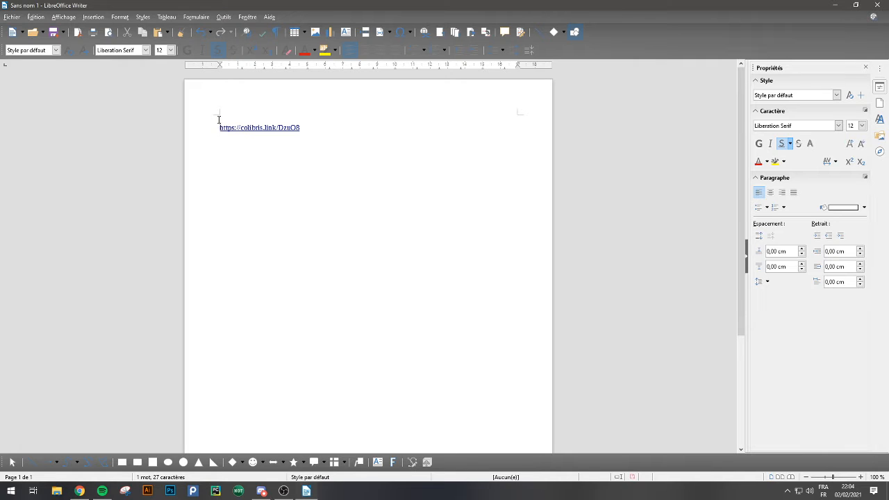
{"action": "type", "text": "Pour accéder à"}
{"action": "type", "text": " la ressour"}
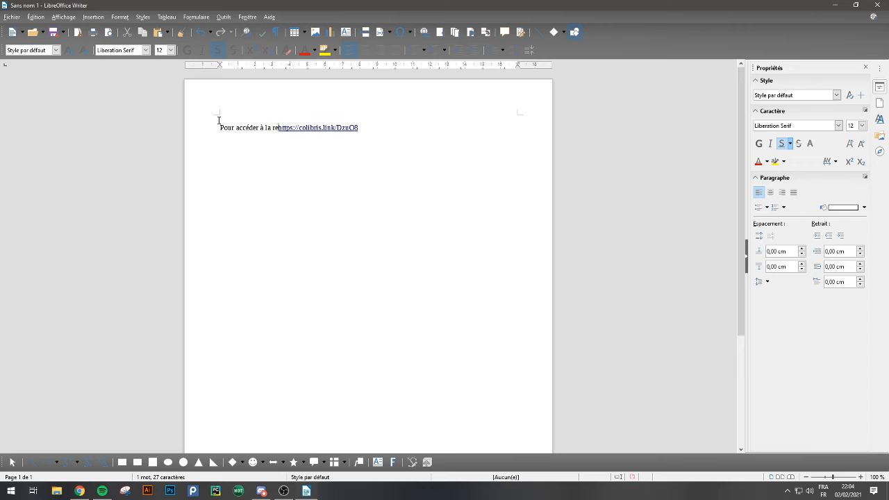
{"action": "type", "text": "ce, cliquer ici :"}
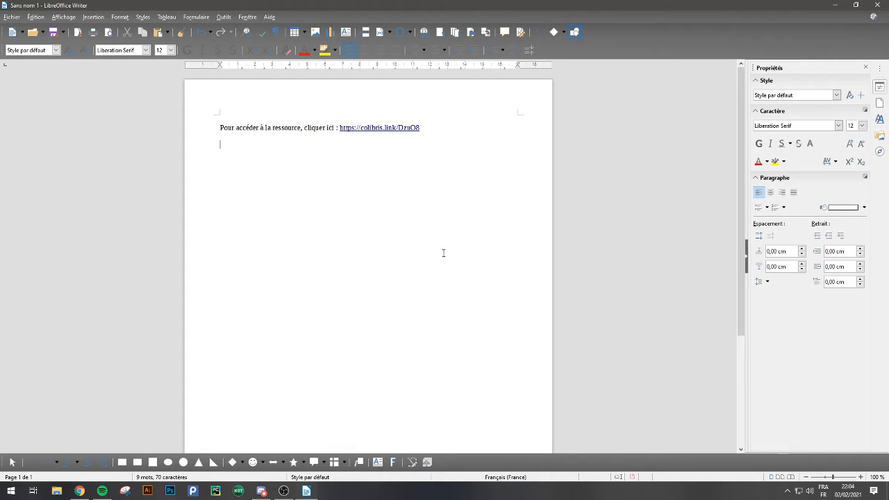
- Return to the Colibris Link result page and bring up the QR code's image options
{"action": "left_click", "coordinate": [79, 490]}
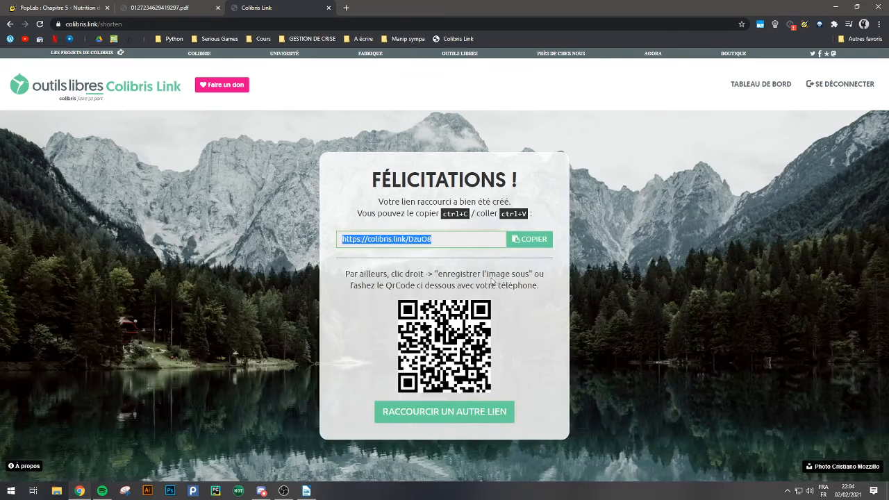
{"action": "left_click", "coordinate": [378, 304]}
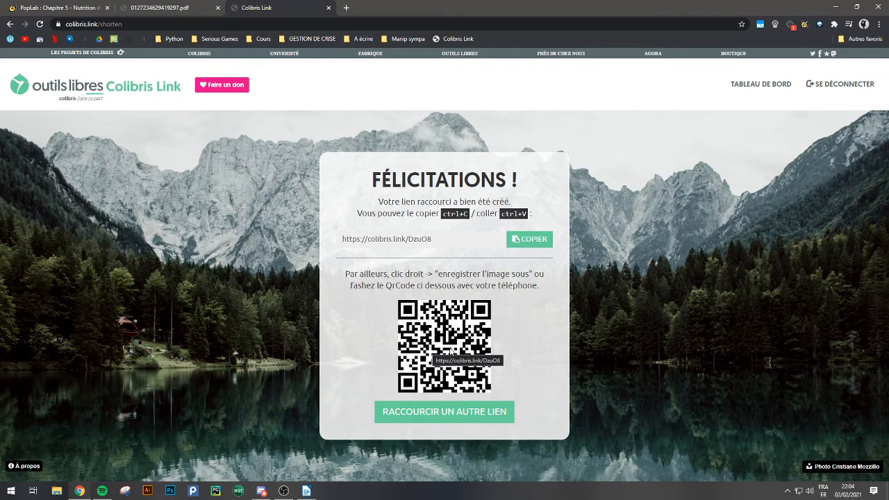
{"action": "left_click", "coordinate": [415, 243]}
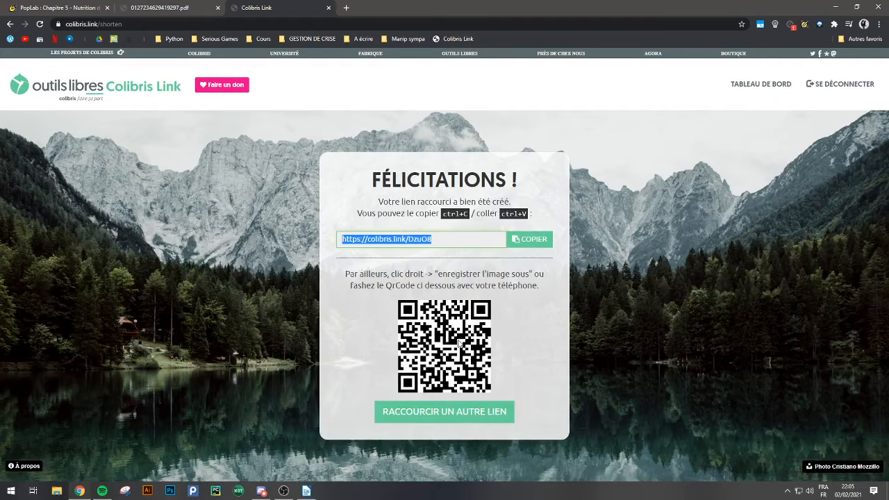
{"action": "right_click", "coordinate": [459, 344]}
{"action": "left_click", "coordinate": [422, 361]}
{"action": "right_click", "coordinate": [435, 332]}
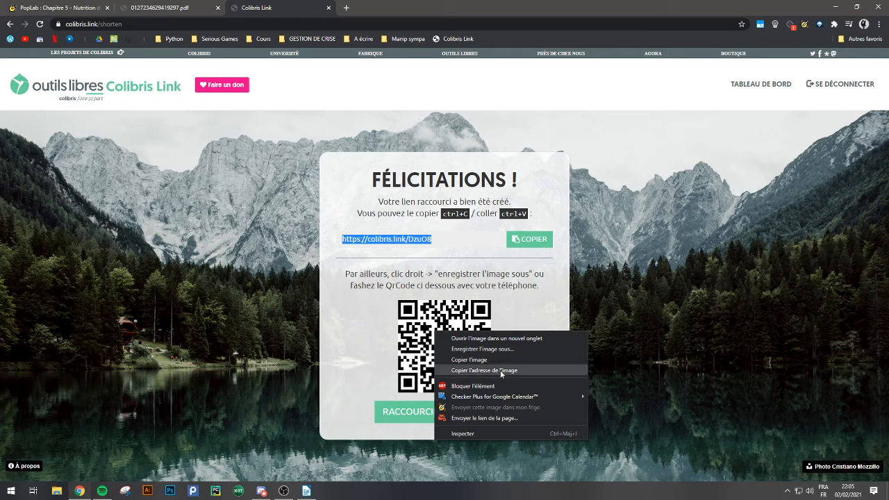
- Try inserting an image from a file in Writer, then cancel the file dialog
{"action": "left_click", "coordinate": [306, 491]}
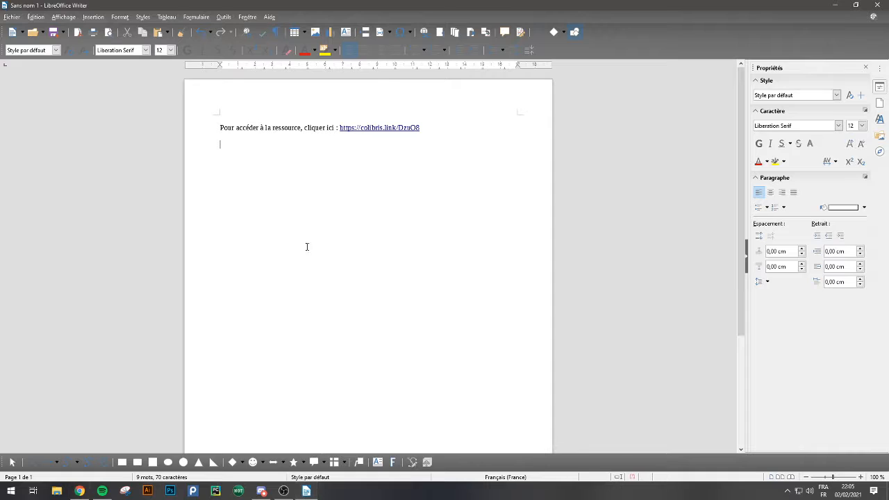
{"action": "left_click", "coordinate": [91, 16]}
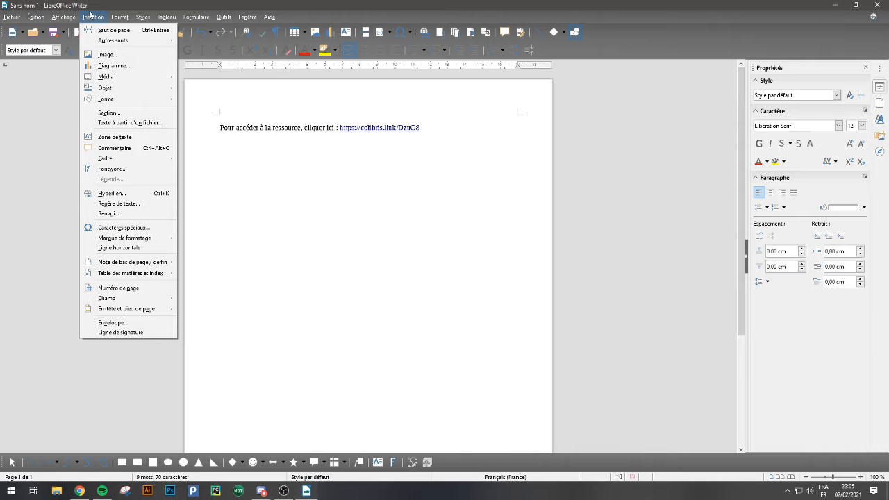
{"action": "left_click", "coordinate": [119, 56]}
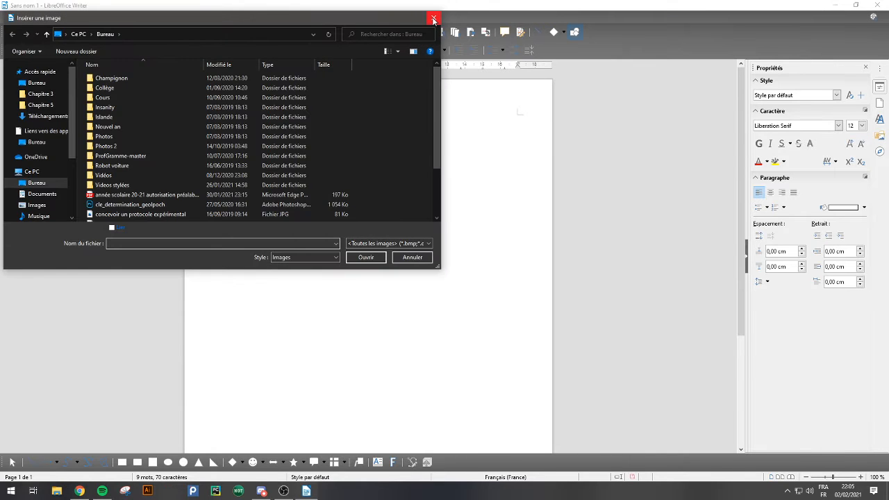
{"action": "left_click", "coordinate": [438, 17]}
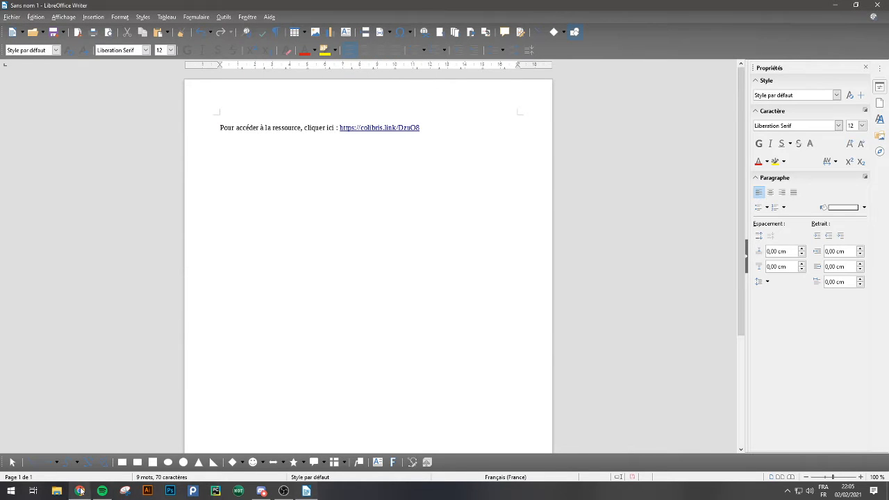
- Copy the QR code image from the Colibris Link page
{"action": "left_click", "coordinate": [80, 491]}
{"action": "right_click", "coordinate": [465, 325]}
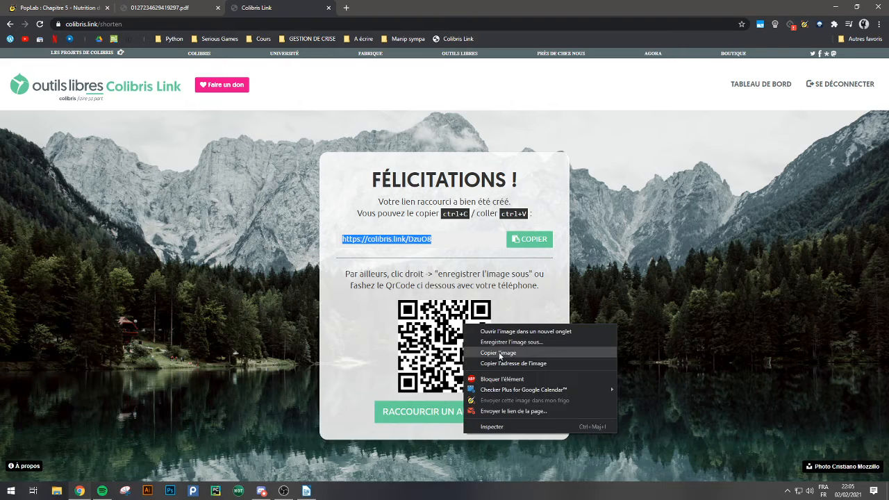
{"action": "left_click", "coordinate": [499, 353]}
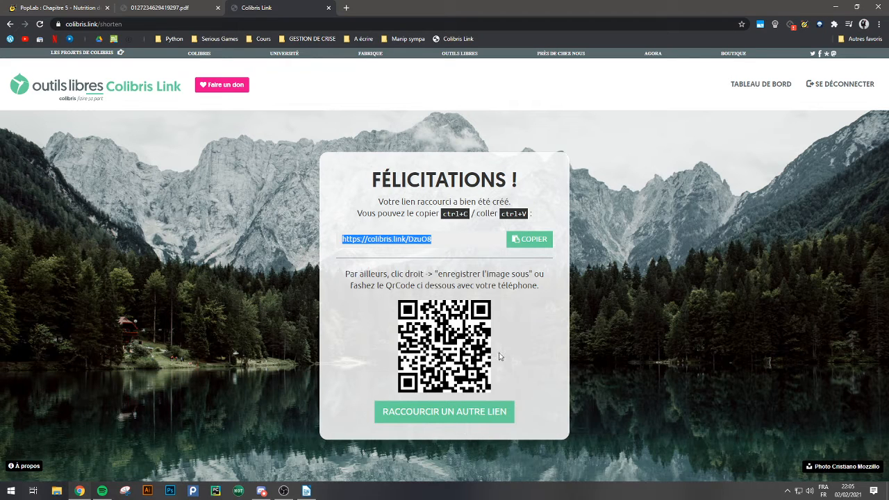
{"action": "left_click", "coordinate": [307, 491]}
- Paste the QR code image into Writer and enlarge it, undoing the first resize
{"action": "key", "text": "ctrl+v"}
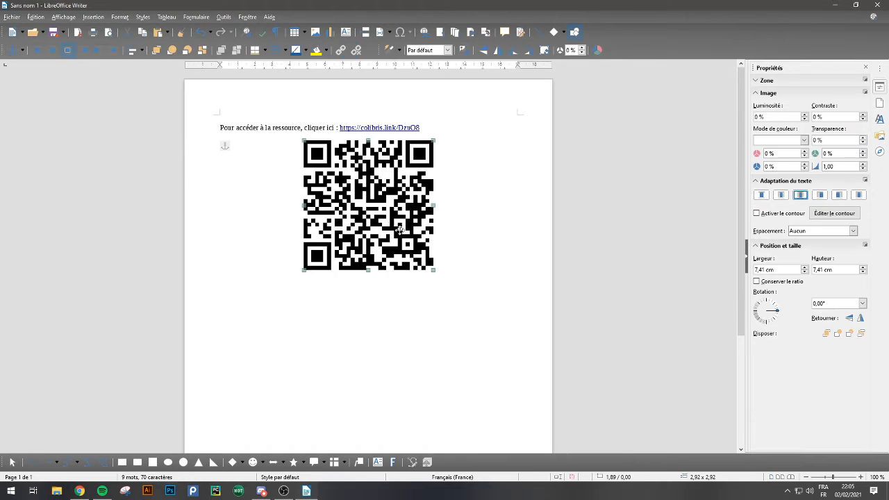
{"action": "left_click_drag", "start_coordinate": [433, 271], "coordinate": [410, 216]}
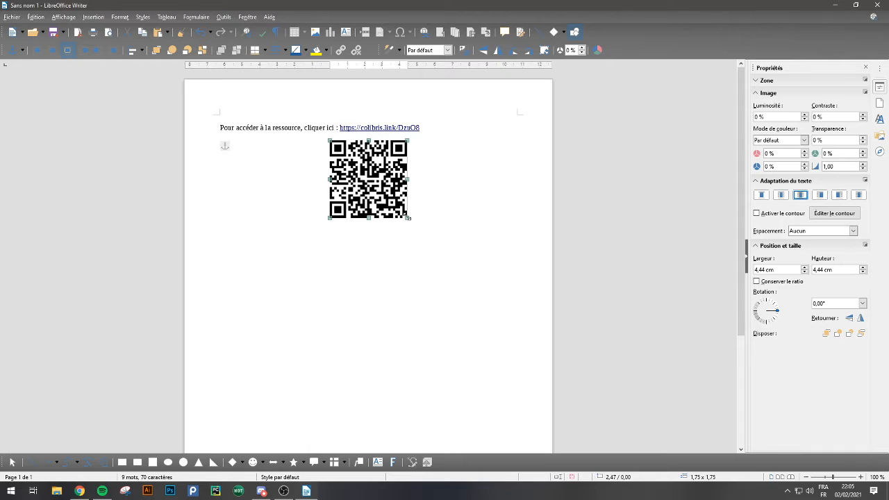
{"action": "key", "text": "ctrl+z"}
{"action": "key", "text": "ctrl+z"}
{"action": "left_click_drag", "start_coordinate": [433, 270], "coordinate": [481, 348]}
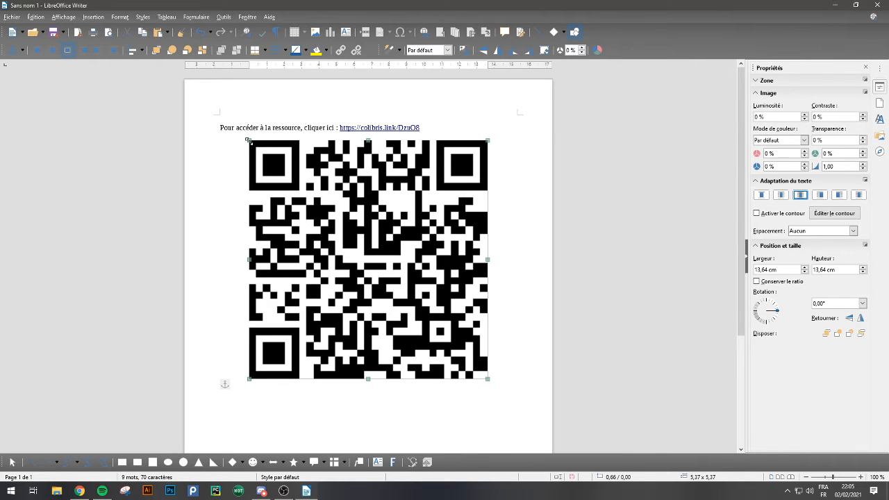
{"action": "left_click_drag", "start_coordinate": [248, 140], "coordinate": [457, 338]}
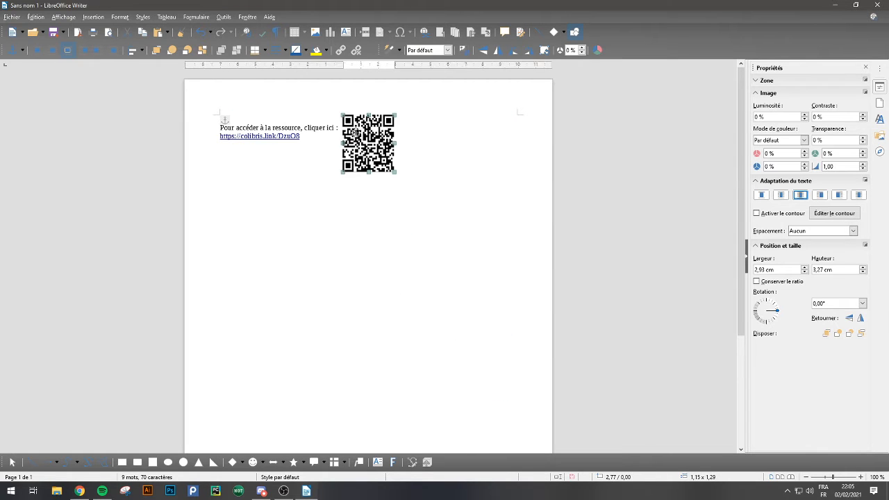
- Move the QR code below the text and rework its size, undoing an unwanted narrowing
{"action": "left_click_drag", "start_coordinate": [354, 132], "coordinate": [361, 219]}
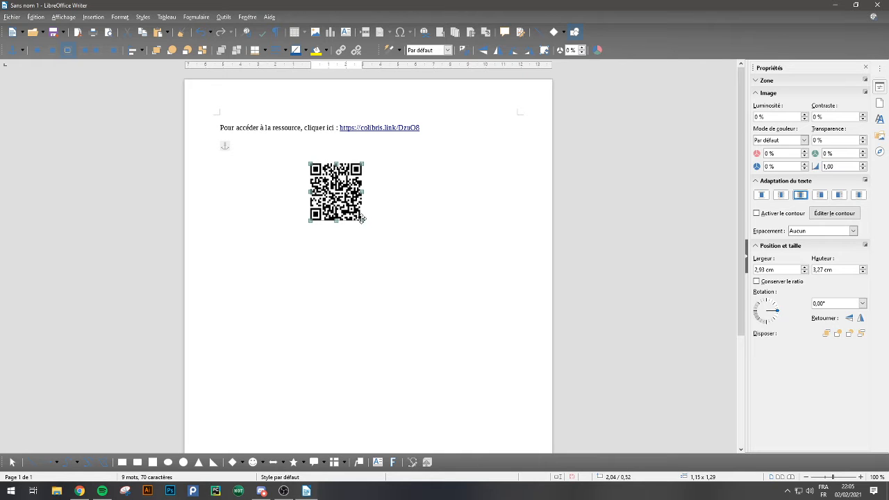
{"action": "left_click_drag", "start_coordinate": [363, 221], "coordinate": [476, 349]}
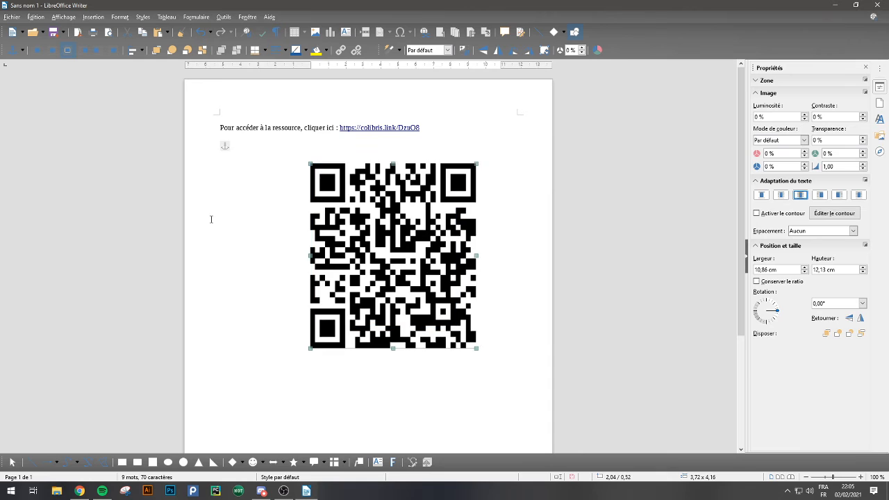
{"action": "left_click_drag", "start_coordinate": [330, 158], "coordinate": [282, 139]}
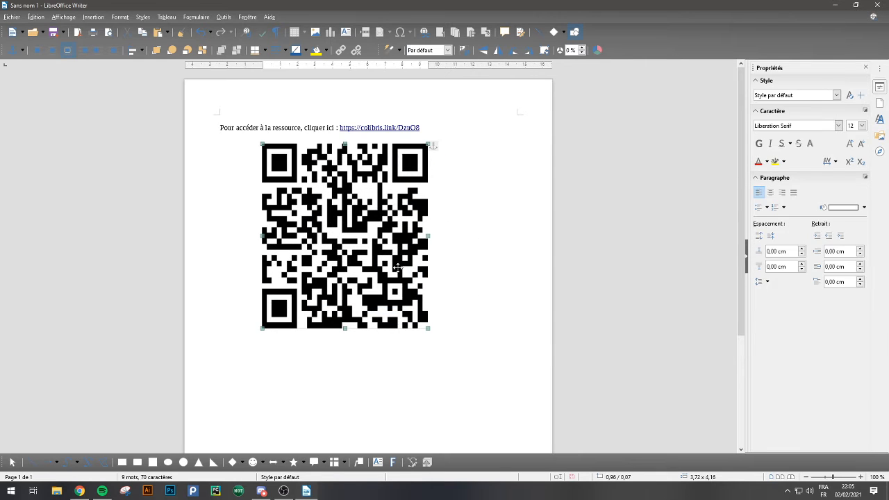
{"action": "left_click_drag", "start_coordinate": [428, 331], "coordinate": [309, 300]}
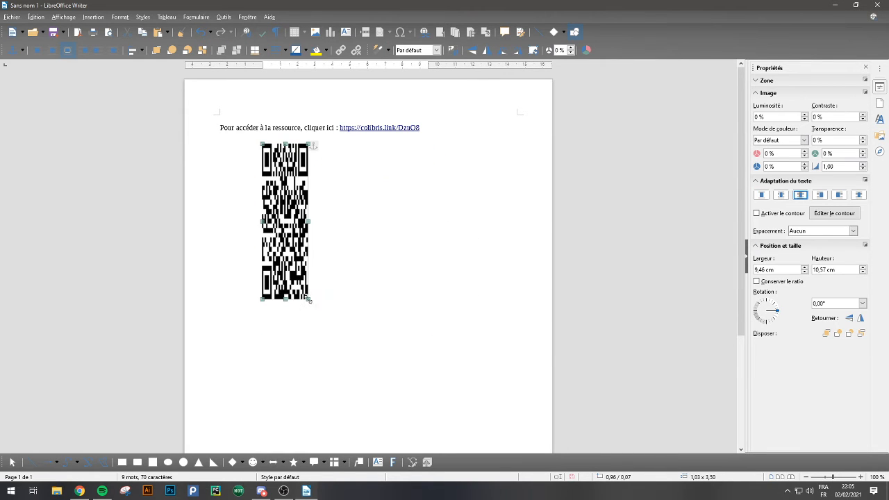
{"action": "key", "text": "ctrl+z"}
{"action": "key", "text": "ctrl+z"}
{"action": "key", "text": "ctrl+z"}
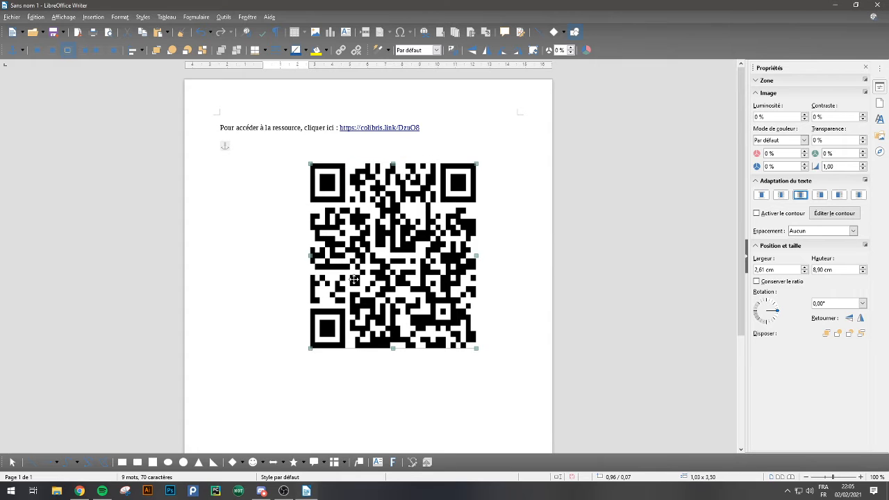
- Place the QR code at the page's top right beside the text, about 4,60 × 5,14 cm
{"action": "left_click", "coordinate": [440, 248]}
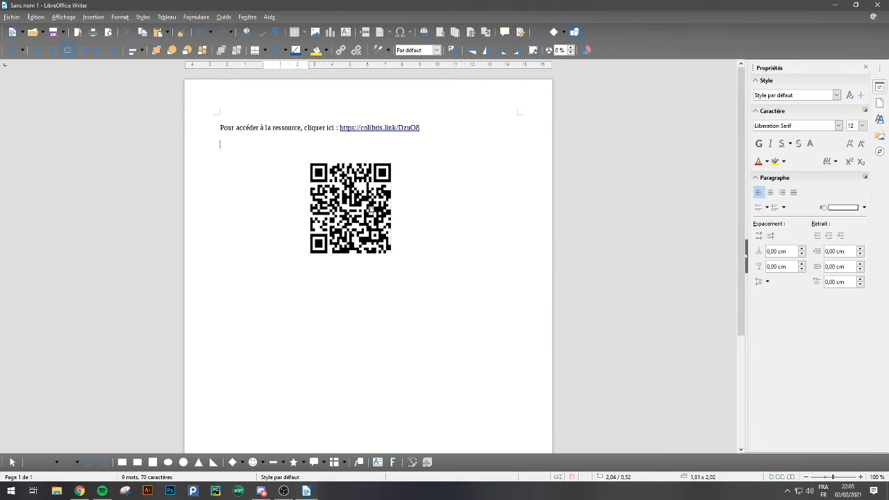
{"action": "left_click_drag", "start_coordinate": [348, 221], "coordinate": [454, 160]}
{"action": "left_click", "coordinate": [308, 150]}
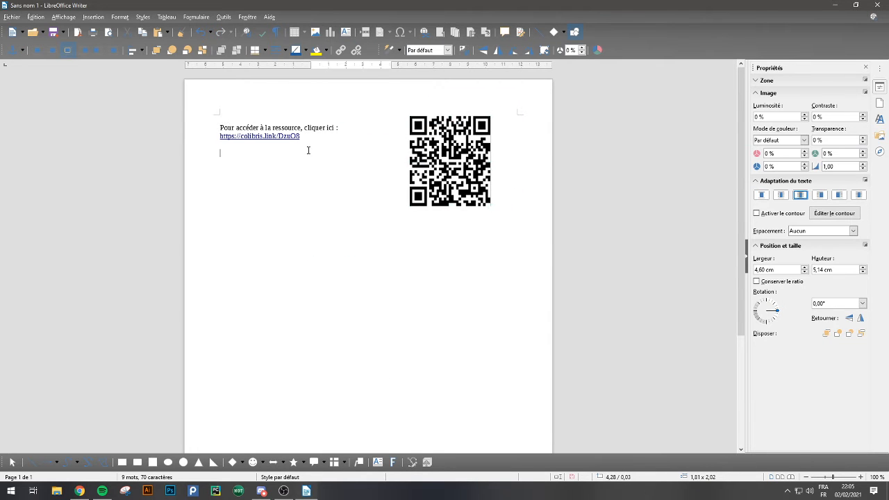
{"action": "left_click", "coordinate": [312, 147]}
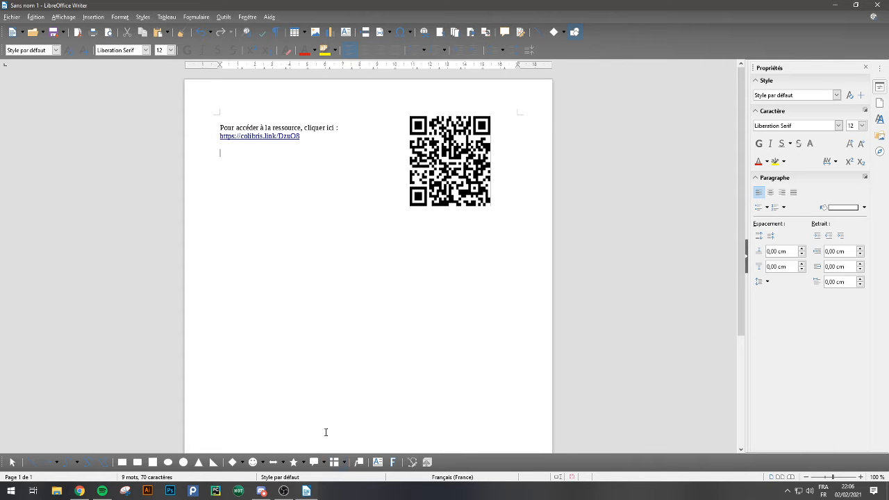
- Bring up the PopLab 'Chapitre 5 - Nutrition des végétaux' tab in Chrome
{"action": "left_click", "coordinate": [80, 491]}
{"action": "left_click", "coordinate": [159, 8]}
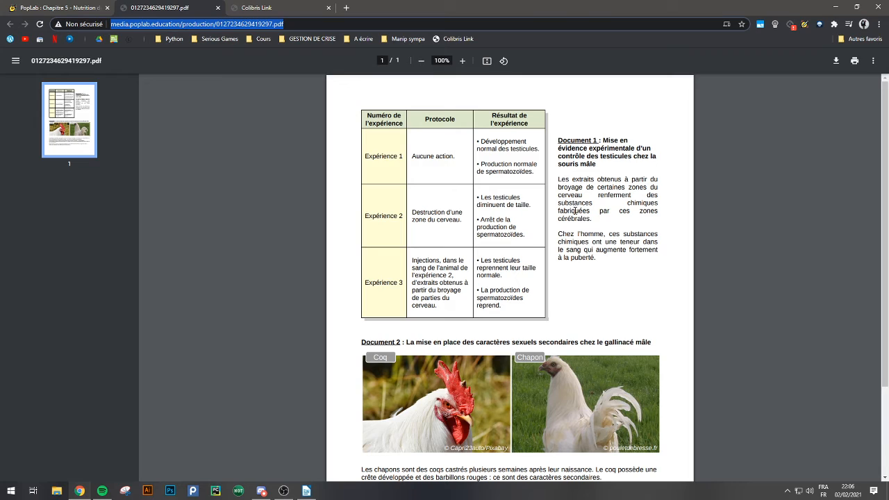
{"action": "left_click", "coordinate": [59, 6]}
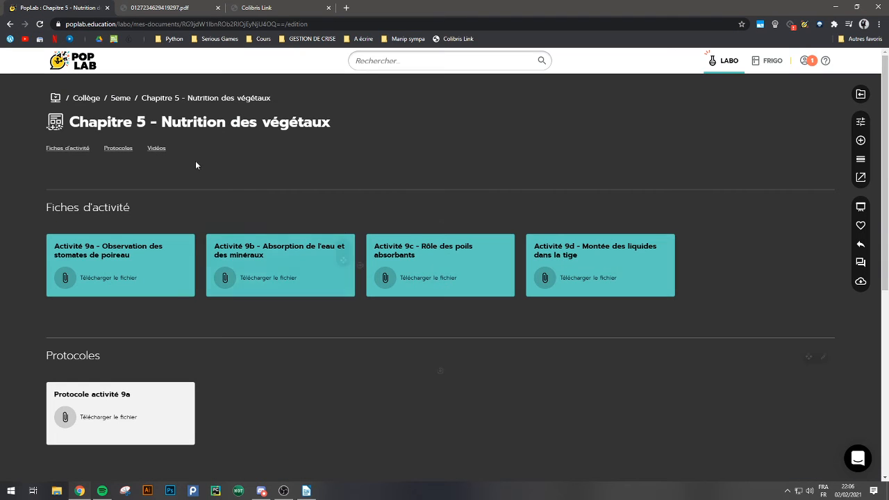
- From the 5eme folder, open Chapitre 4 and the Activité 8 : Exploitation du bois worksheet file
{"action": "left_click", "coordinate": [121, 98]}
{"action": "scroll", "coordinate": [437, 341], "scroll_direction": "down", "scroll_amount": 5}
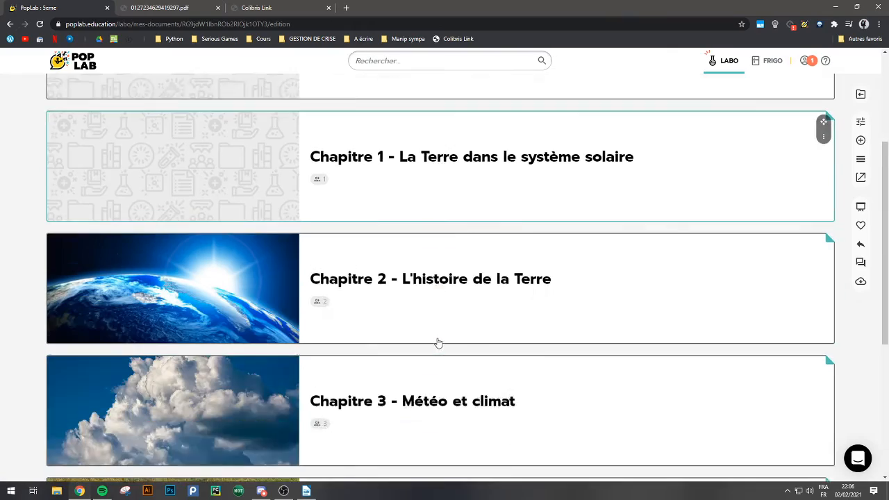
{"action": "left_click", "coordinate": [477, 338]}
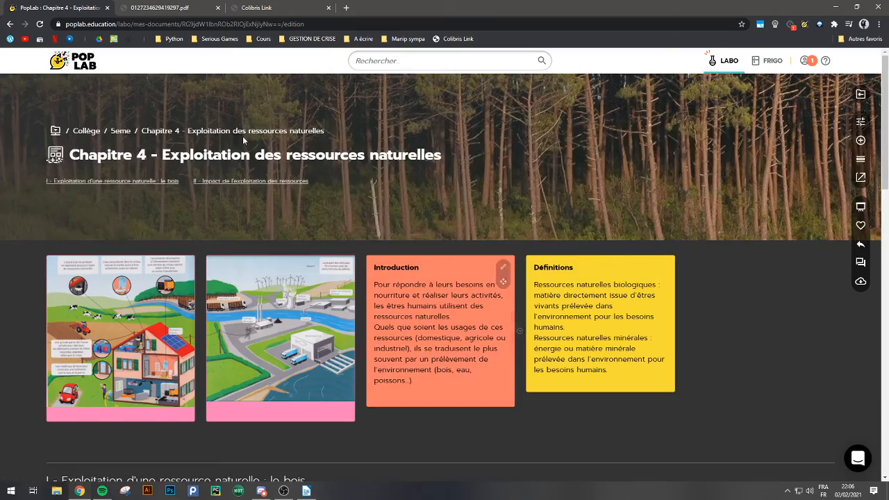
{"action": "scroll", "coordinate": [640, 224], "scroll_direction": "down", "scroll_amount": 15}
{"action": "scroll", "coordinate": [643, 229], "scroll_direction": "up", "scroll_amount": 10}
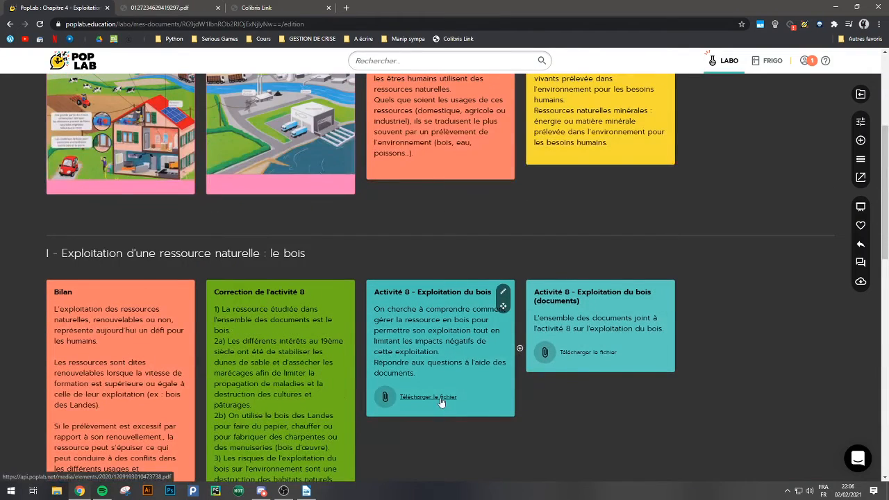
{"action": "left_click", "coordinate": [416, 397]}
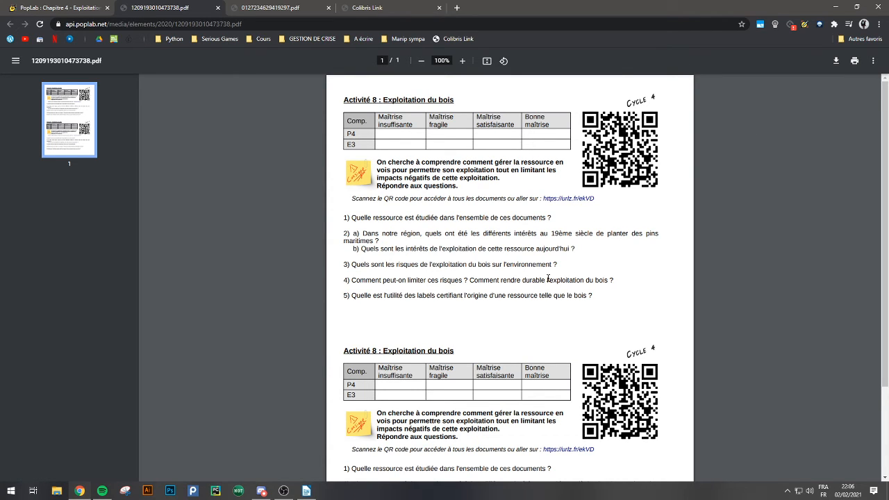
- Follow the worksheet's urlz.fr link to open the linked documents PDF
{"action": "left_click", "coordinate": [574, 206]}
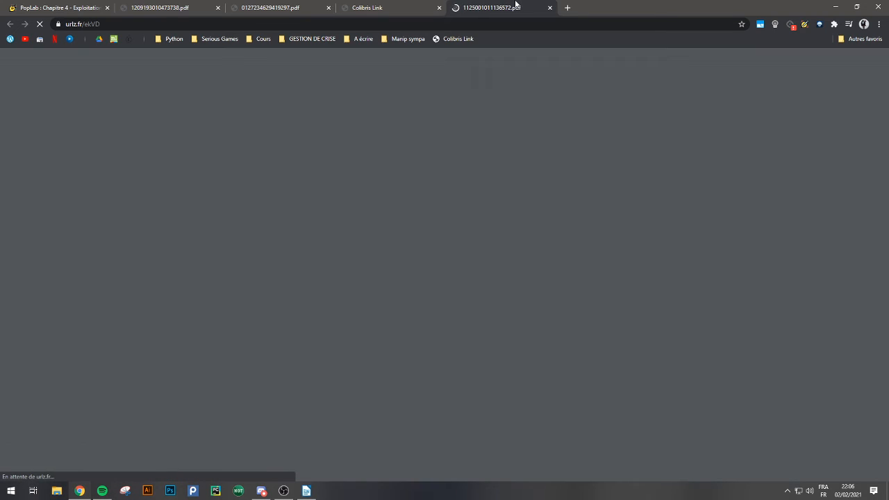
{"action": "scroll", "coordinate": [589, 183], "scroll_direction": "down", "scroll_amount": 7}
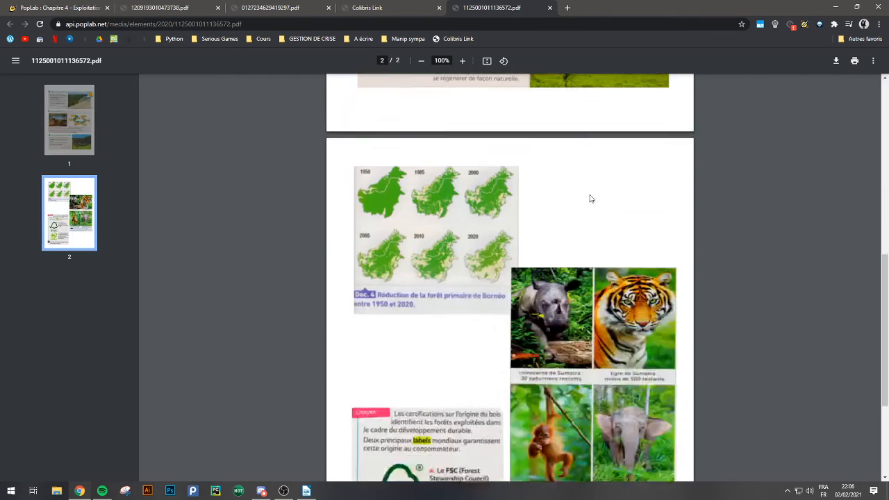
{"action": "scroll", "coordinate": [589, 184], "scroll_direction": "up", "scroll_amount": 2}
- On the PopLab page, select the Activité 8 (documents) card title for editing
{"action": "left_click", "coordinate": [70, 4]}
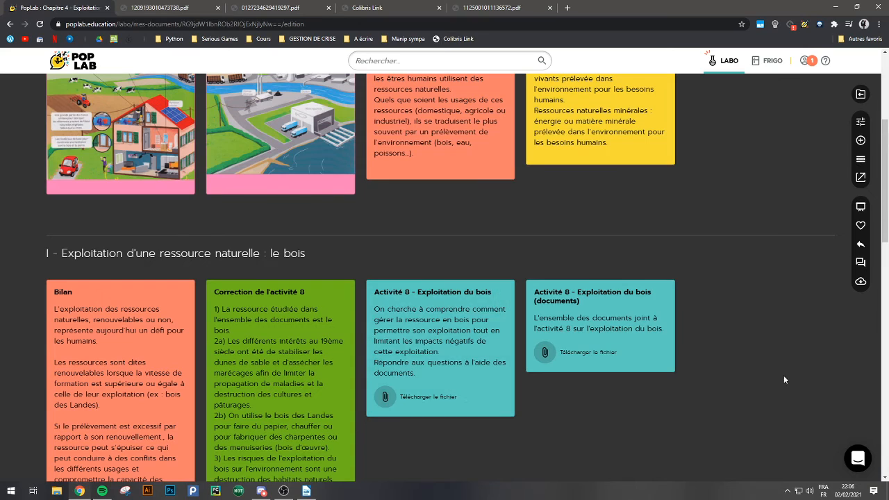
{"action": "scroll", "coordinate": [673, 296], "scroll_direction": "up", "scroll_amount": 1}
{"action": "scroll", "coordinate": [674, 296], "scroll_direction": "down", "scroll_amount": 1}
{"action": "left_click_drag", "start_coordinate": [548, 293], "coordinate": [634, 326]}
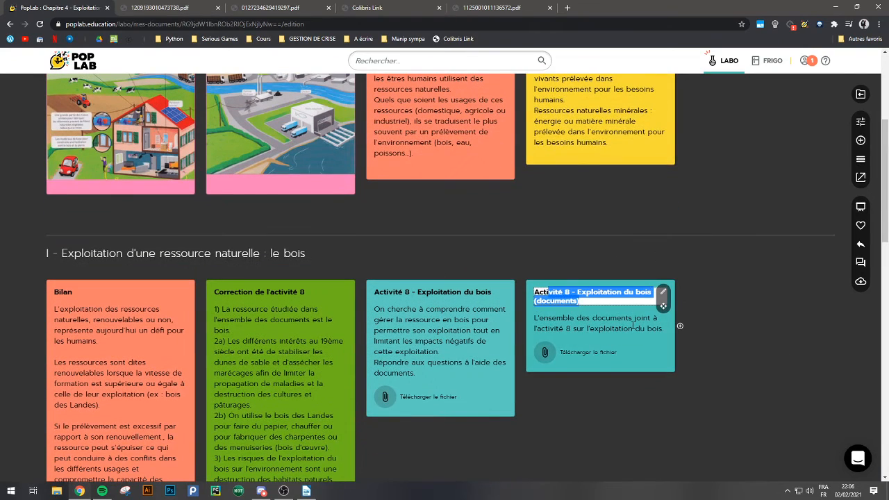
{"action": "left_click", "coordinate": [634, 330]}
{"action": "left_click", "coordinate": [619, 295]}
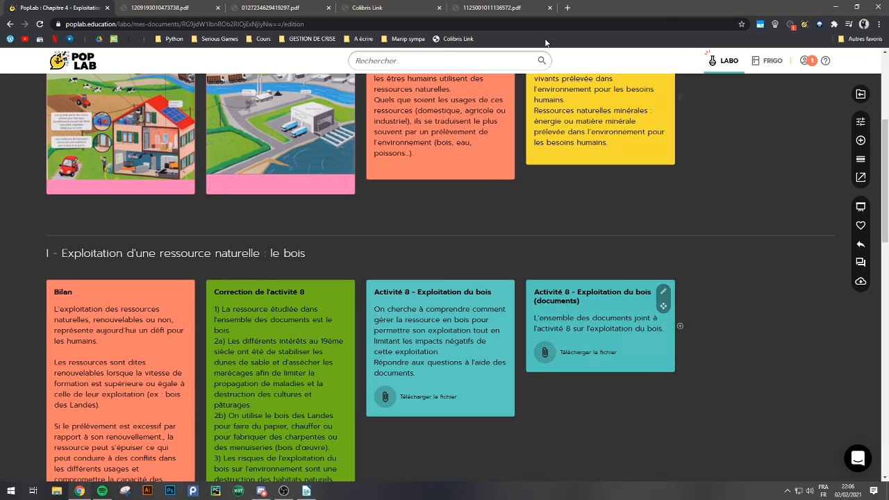
- Scroll through the linked documents PDF
{"action": "left_click", "coordinate": [495, 7]}
{"action": "scroll", "coordinate": [597, 348], "scroll_direction": "down", "scroll_amount": 1}
{"action": "scroll", "coordinate": [601, 354], "scroll_direction": "down", "scroll_amount": 3}
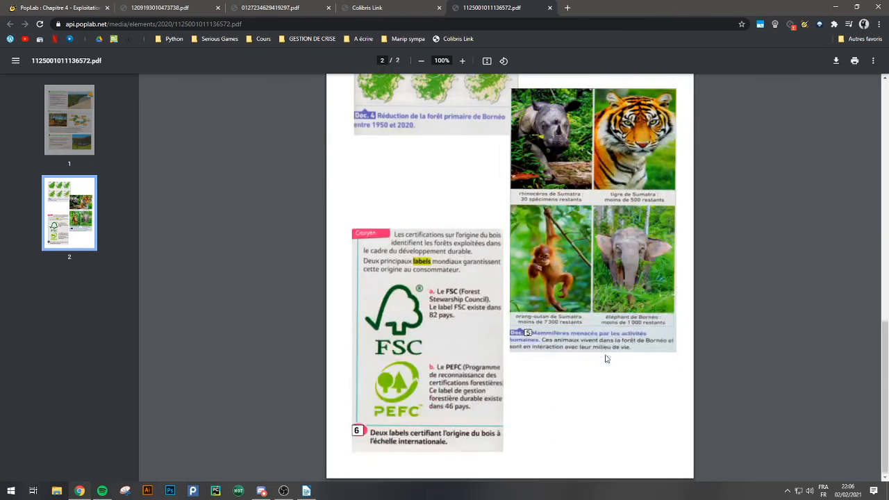
{"action": "scroll", "coordinate": [611, 341], "scroll_direction": "up", "scroll_amount": 10}
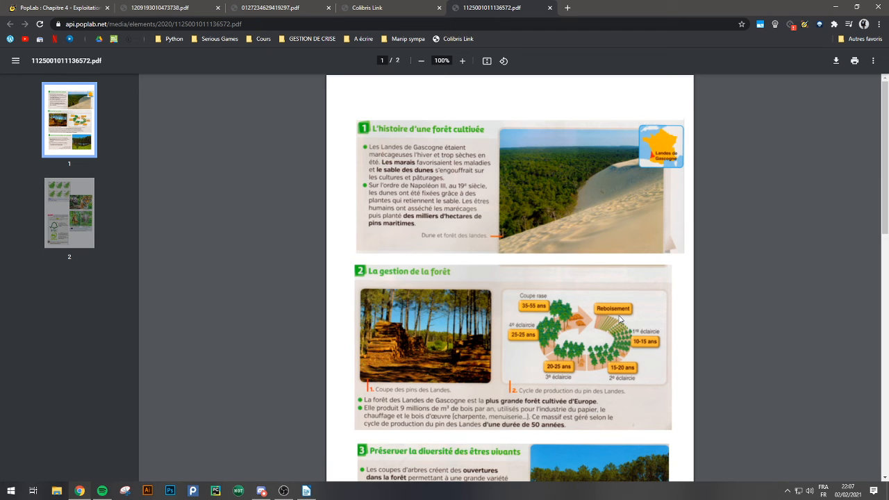
{"action": "scroll", "coordinate": [621, 320], "scroll_direction": "down", "scroll_amount": 5}
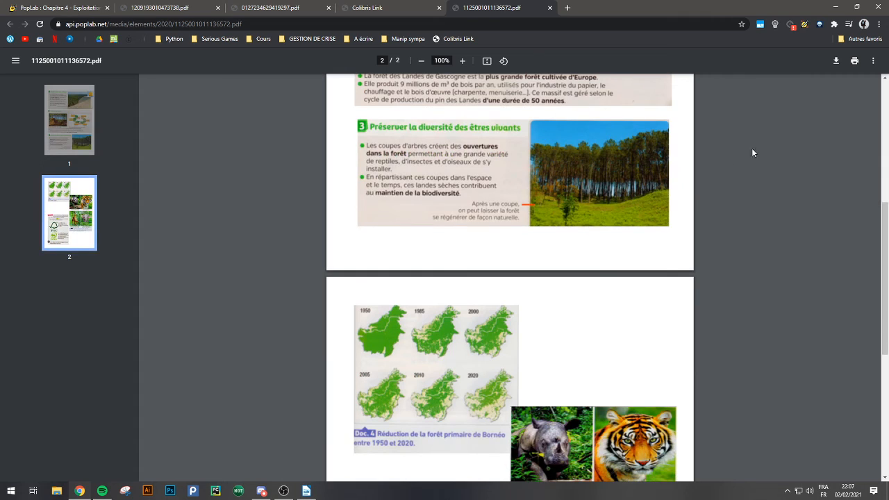
{"action": "scroll", "coordinate": [607, 182], "scroll_direction": "up", "scroll_amount": 5}
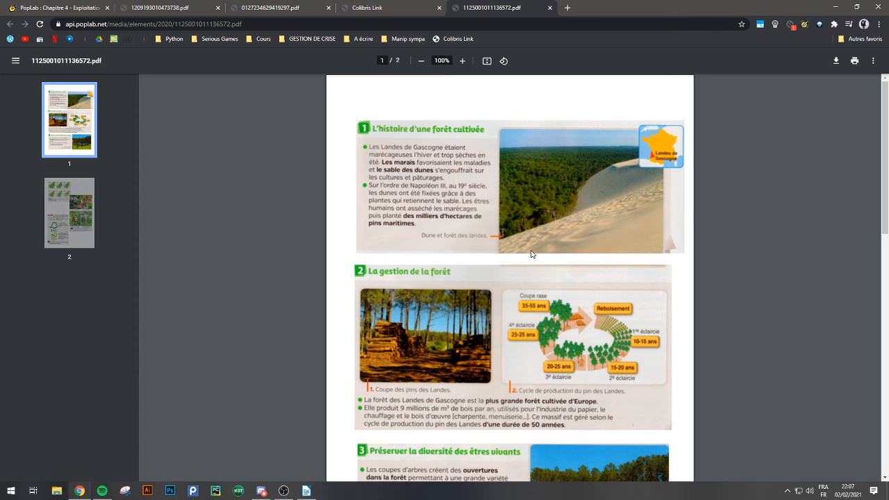
- Return to the Colibris Link result page and close the QR code's image options
{"action": "left_click", "coordinate": [396, 6]}
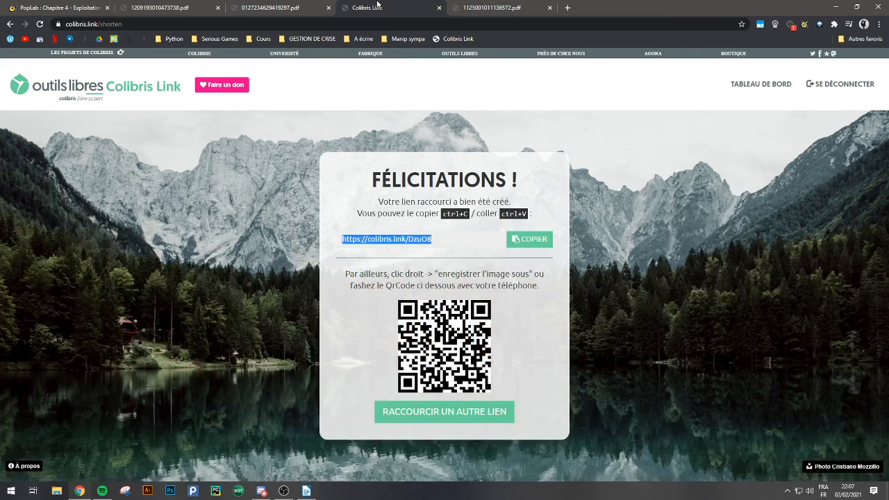
{"action": "right_click", "coordinate": [429, 356]}
{"action": "left_click", "coordinate": [413, 320]}
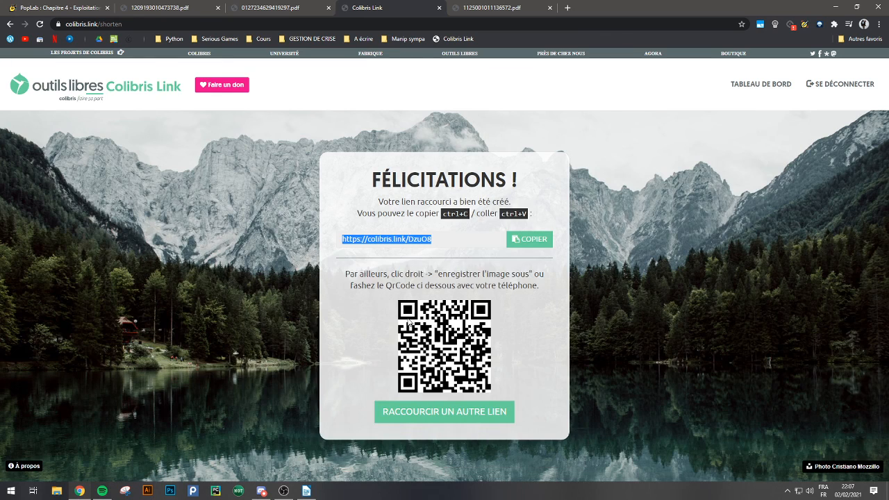